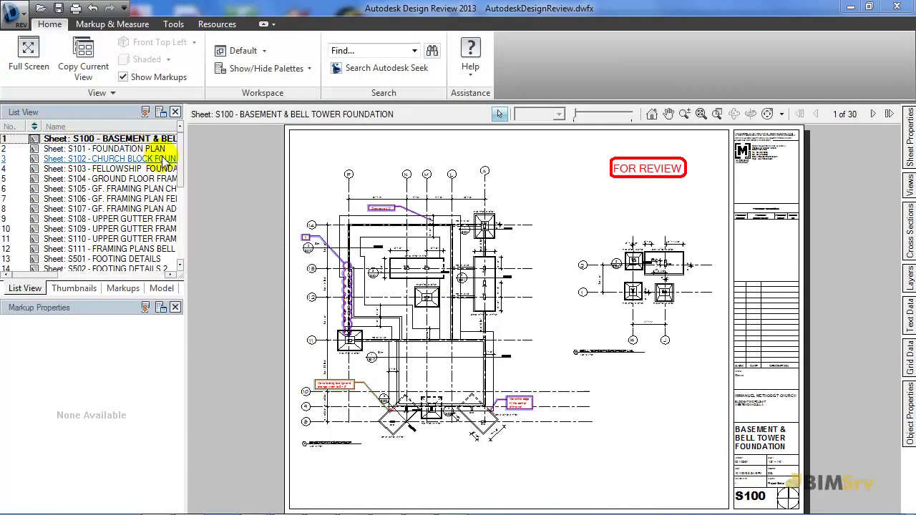
List sheet S100's markups and select the 'Move this edge till the corner of the wall' markup
mouse_move(180, 157)
mouse_down()
mouse_move(183, 233)
mouse_move(183, 159)
mouse_up()
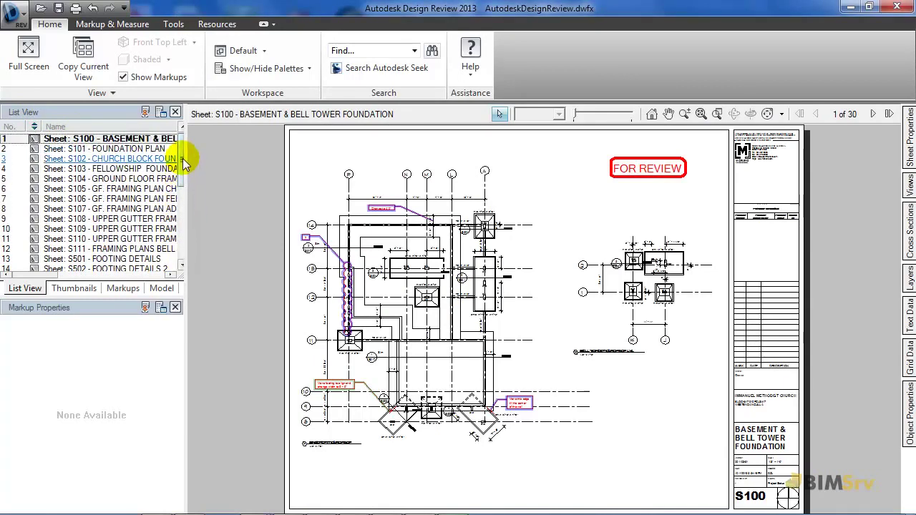
click(74, 288)
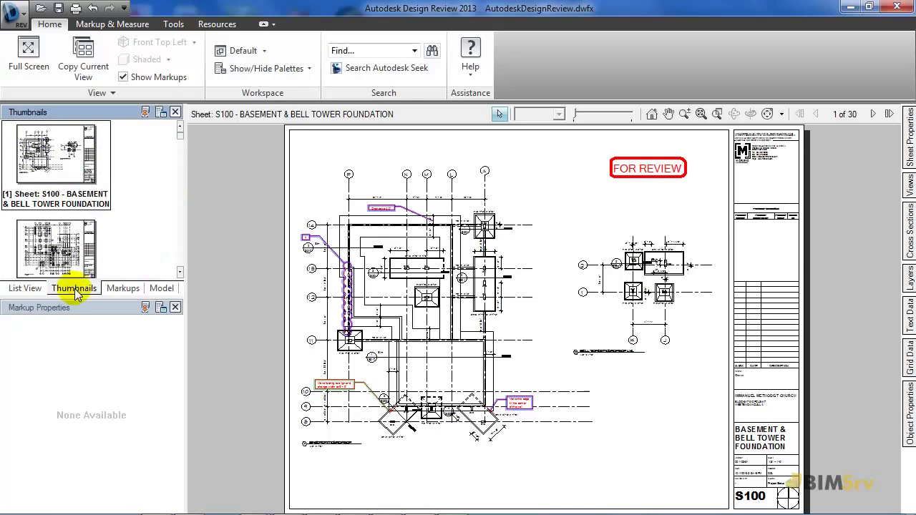
mouse_move(179, 132)
mouse_down()
mouse_move(179, 154)
mouse_move(180, 133)
mouse_up()
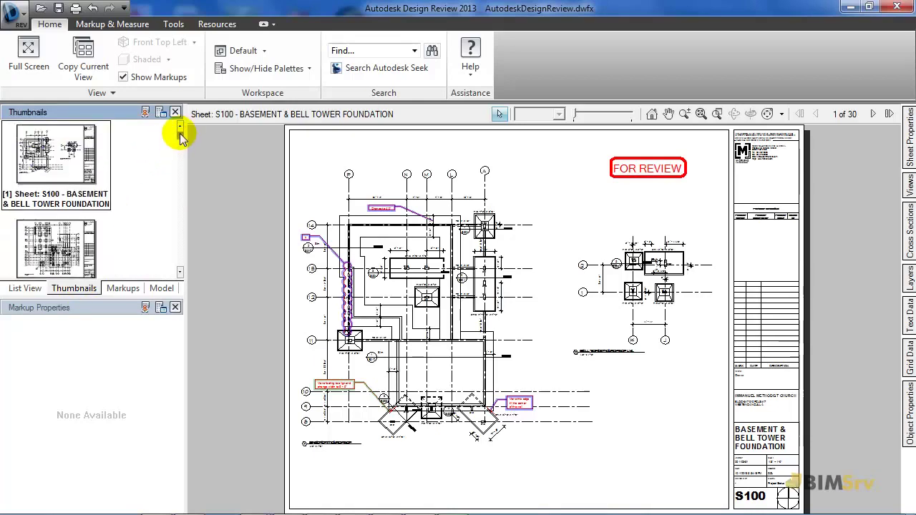
click(123, 288)
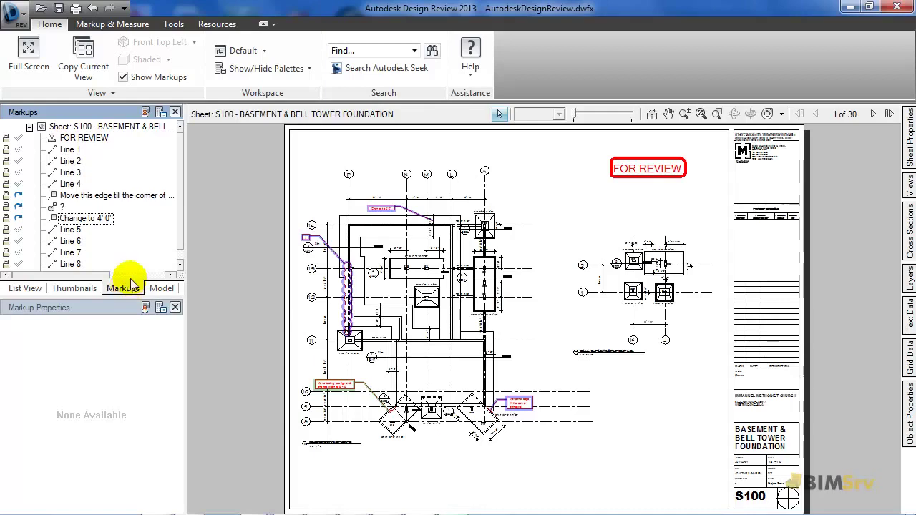
click(130, 195)
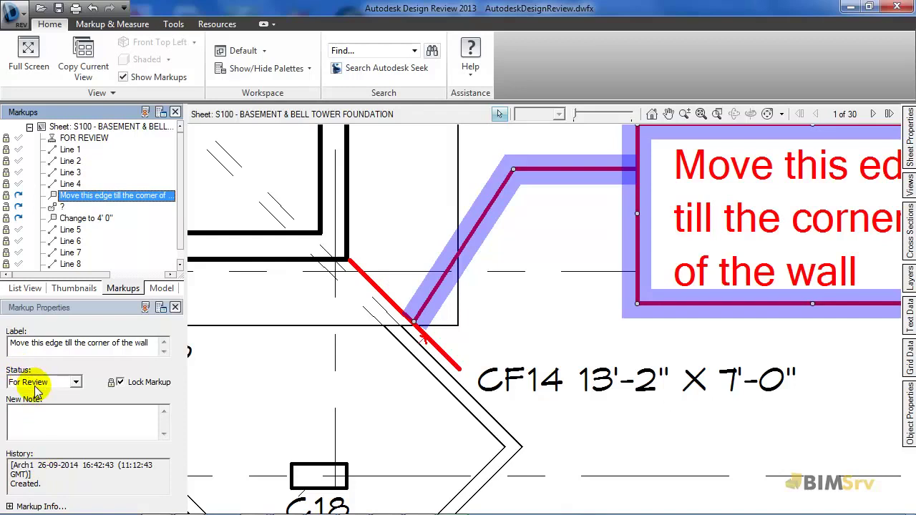
click(76, 383)
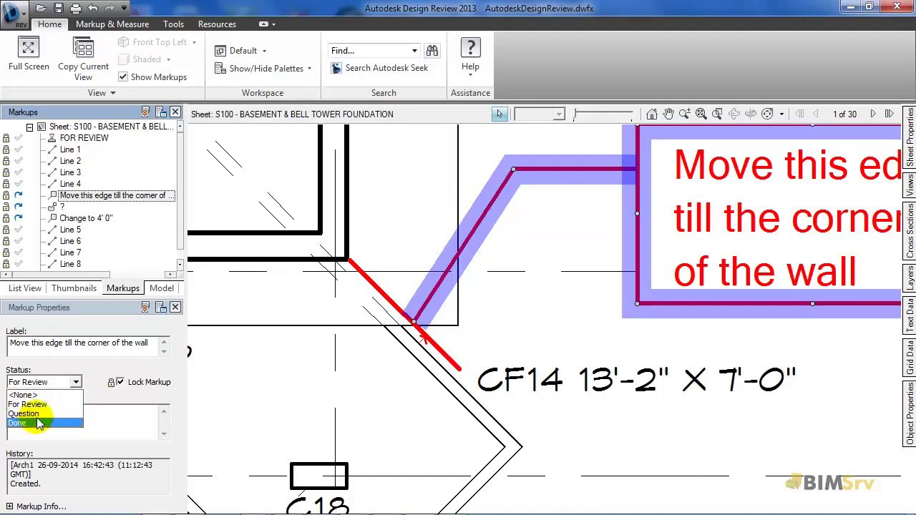
click(75, 383)
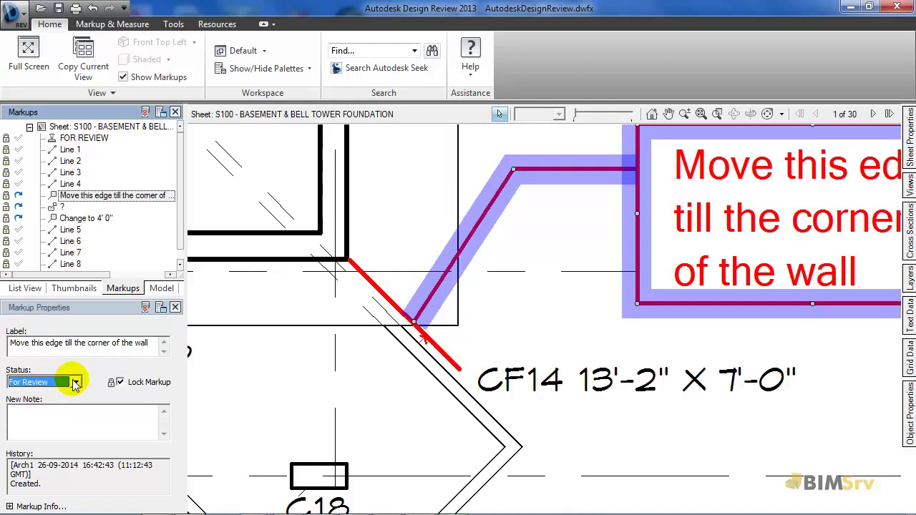
drag(178, 202, 180, 215)
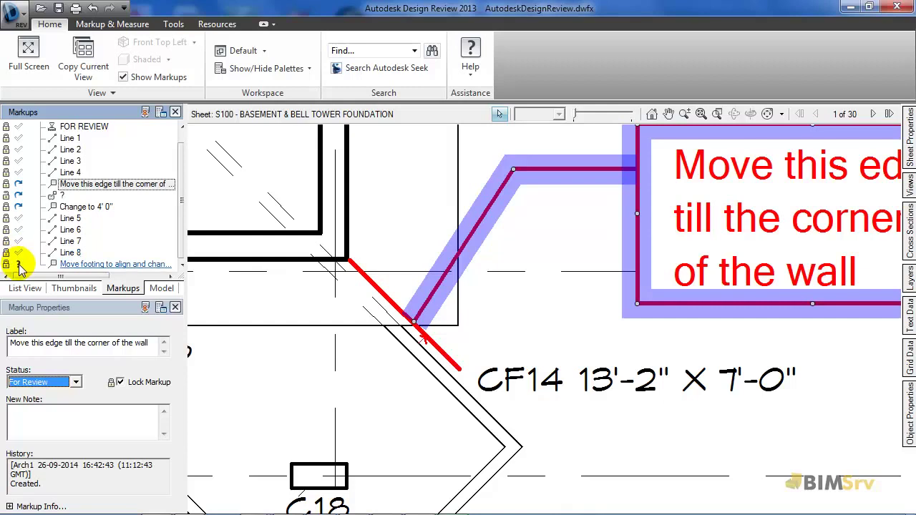
Change the 'Move footing to align and change width' markup's status from Question to Done
click(97, 265)
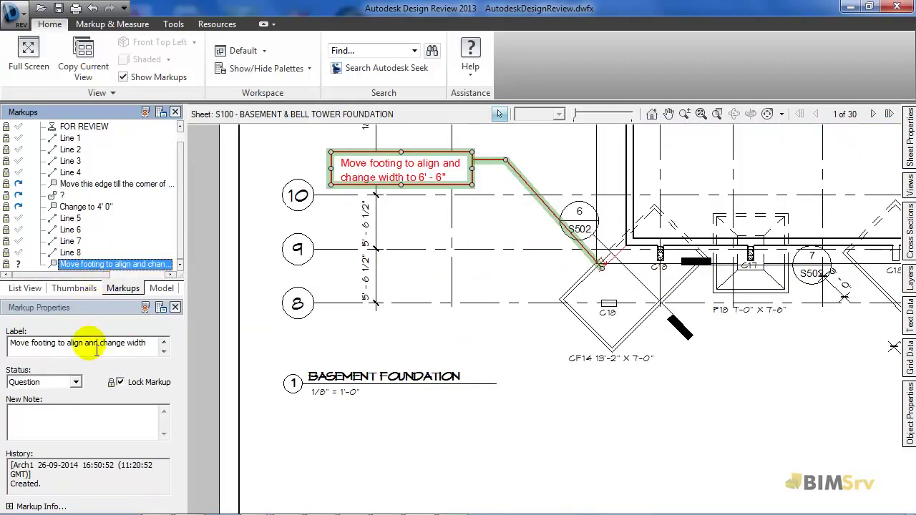
click(75, 382)
click(17, 423)
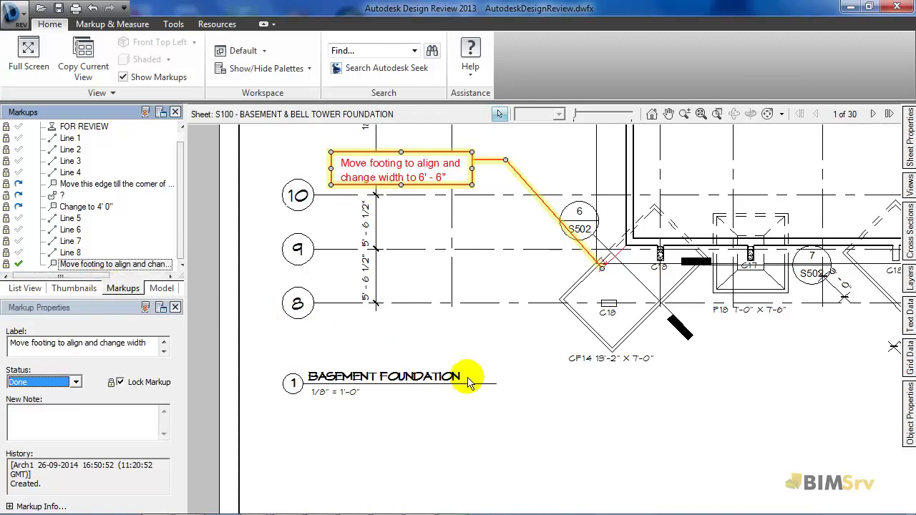
Draw a rectangle callout whose leader points at the wall
click(141, 26)
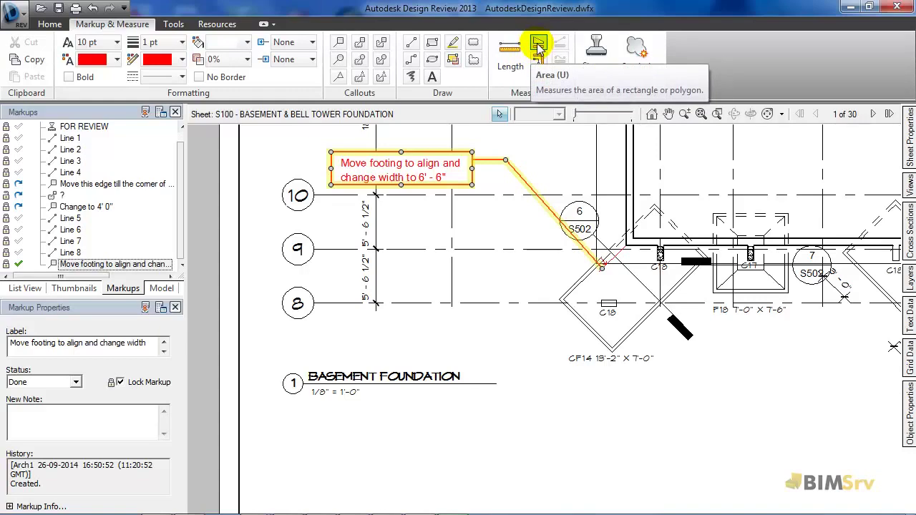
key(Escape)
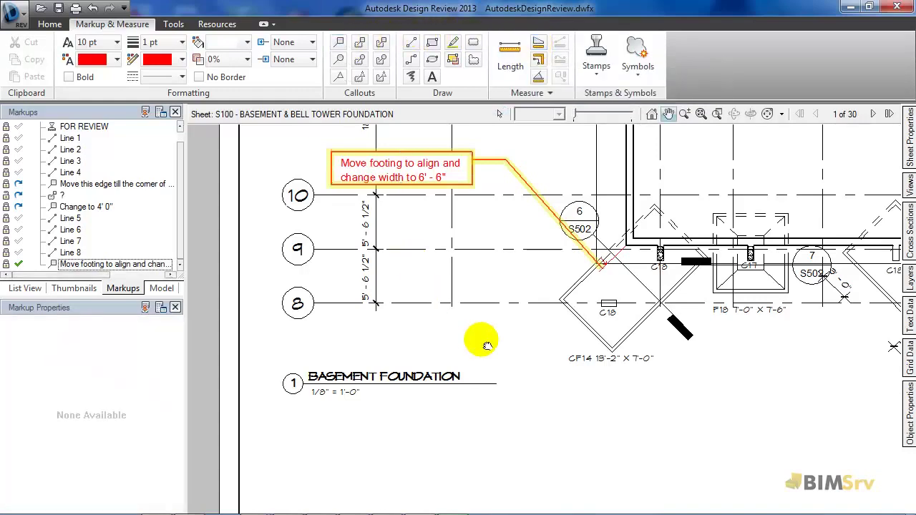
scroll(409, 382, down, 6)
scroll(419, 256, up, 8)
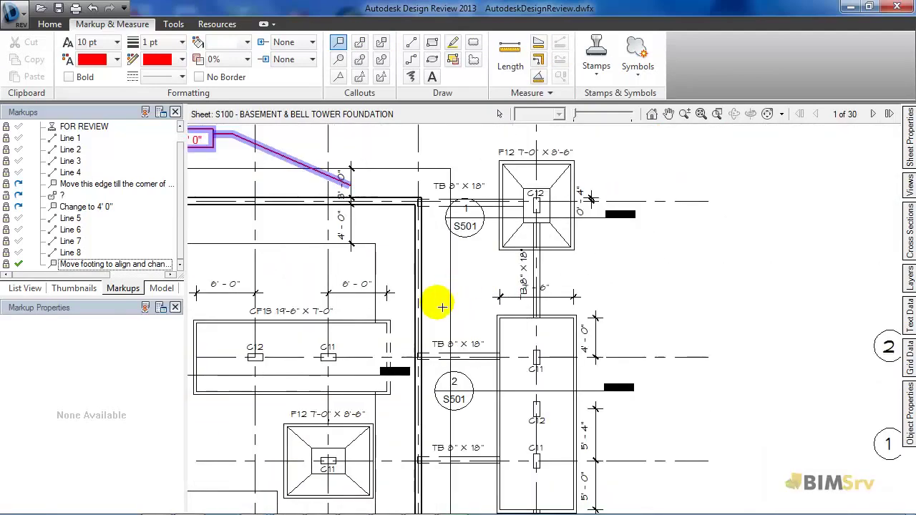
click(419, 337)
click(466, 289)
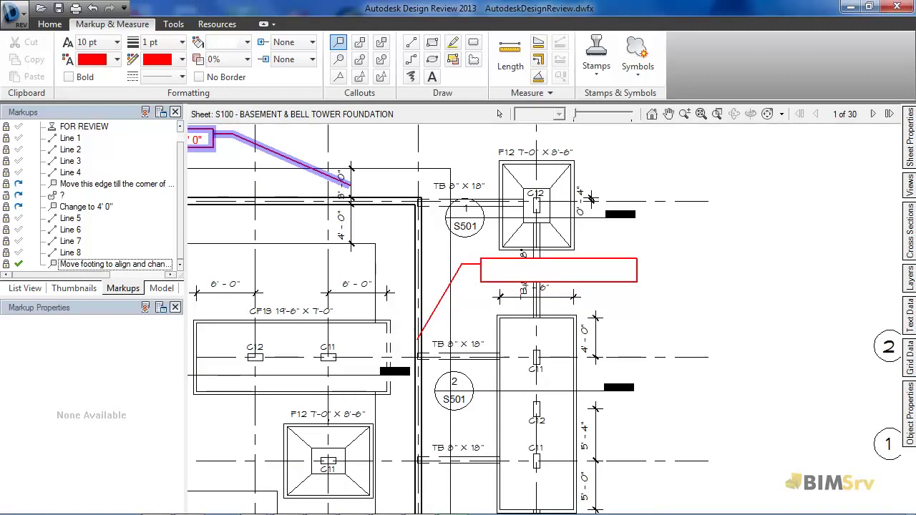
drag(558, 270, 315, 131)
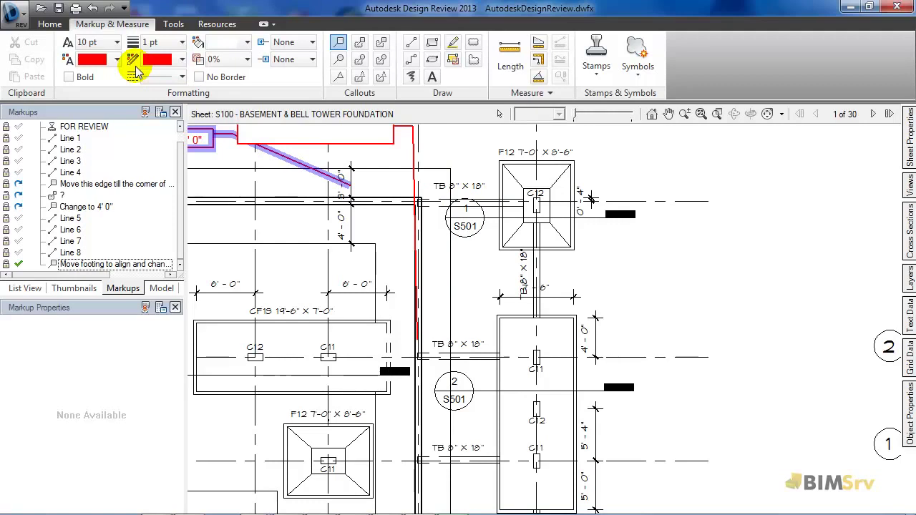
Make the callout text green and place its box just right of the wall
click(116, 60)
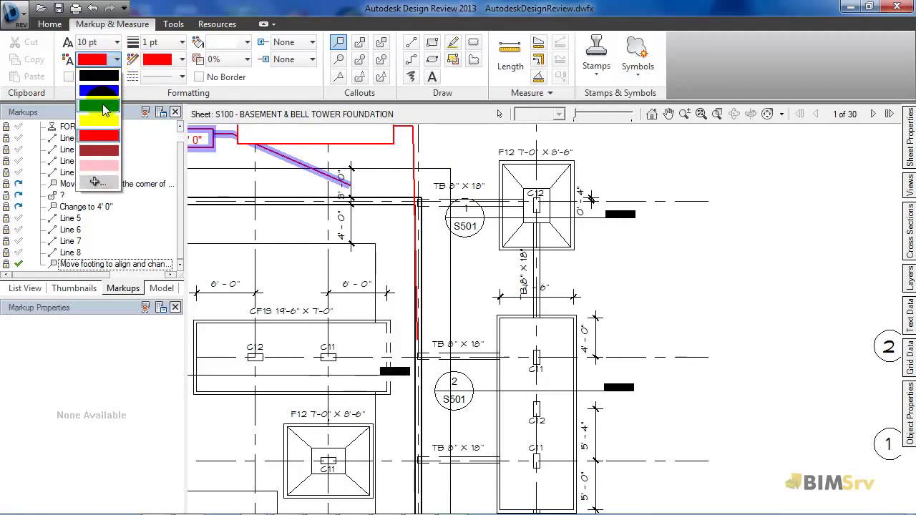
click(99, 106)
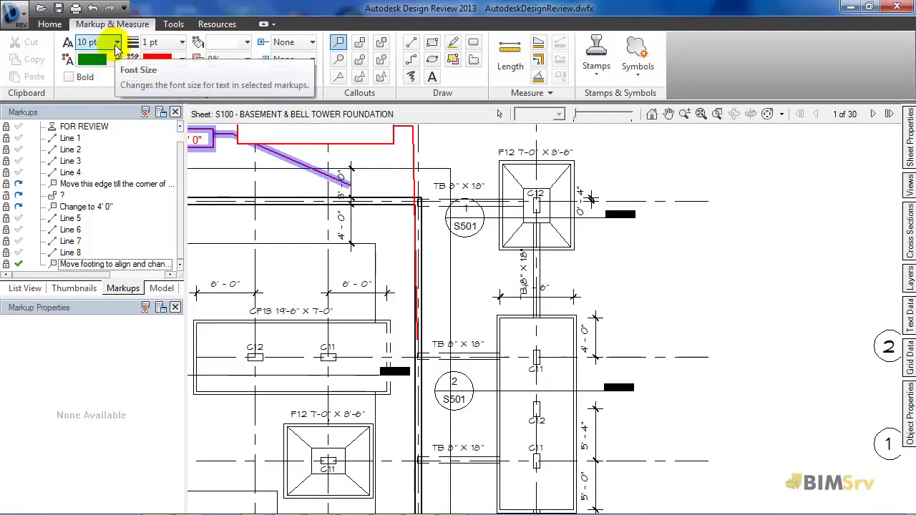
drag(315, 134, 551, 271)
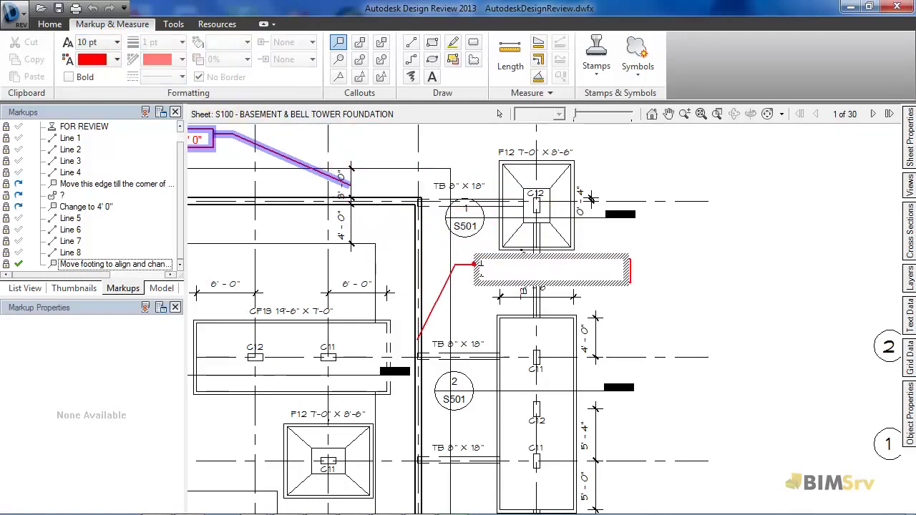
Enter 'Change the wall' as the callout text and set its status to For Review
click(479, 269)
click(481, 271)
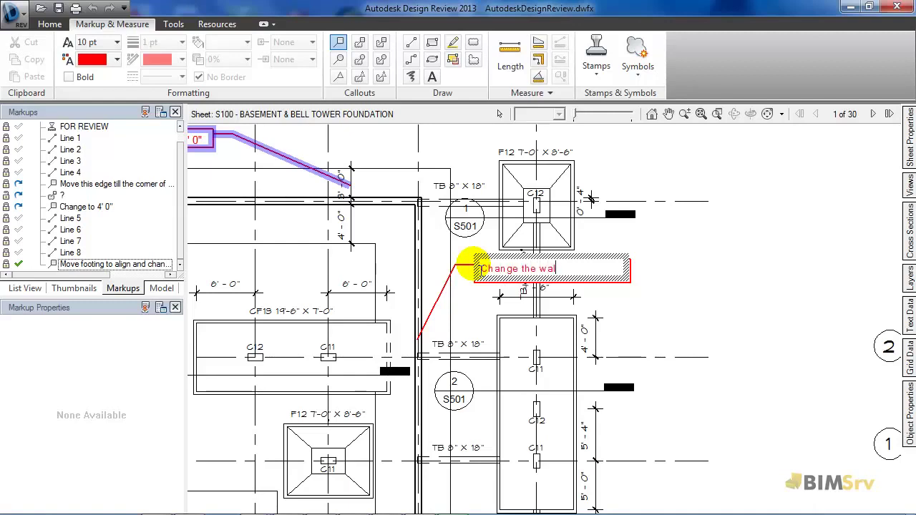
click(705, 237)
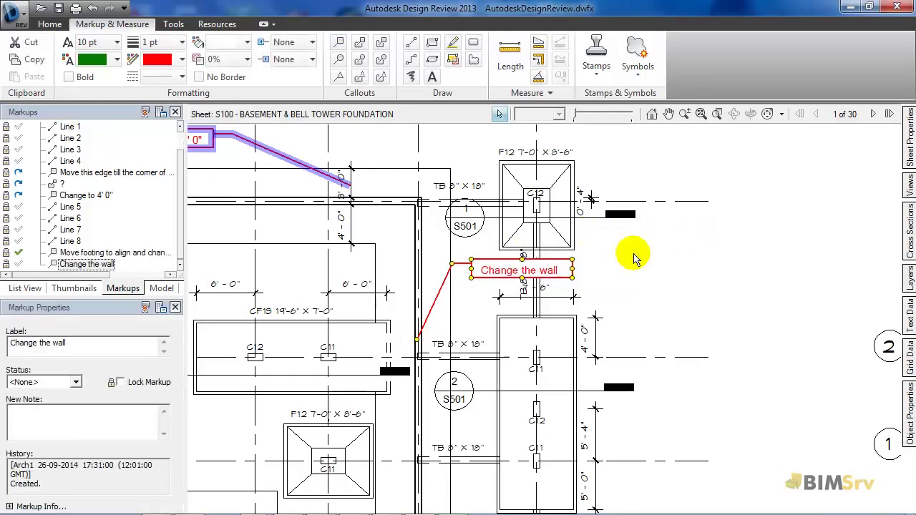
click(75, 382)
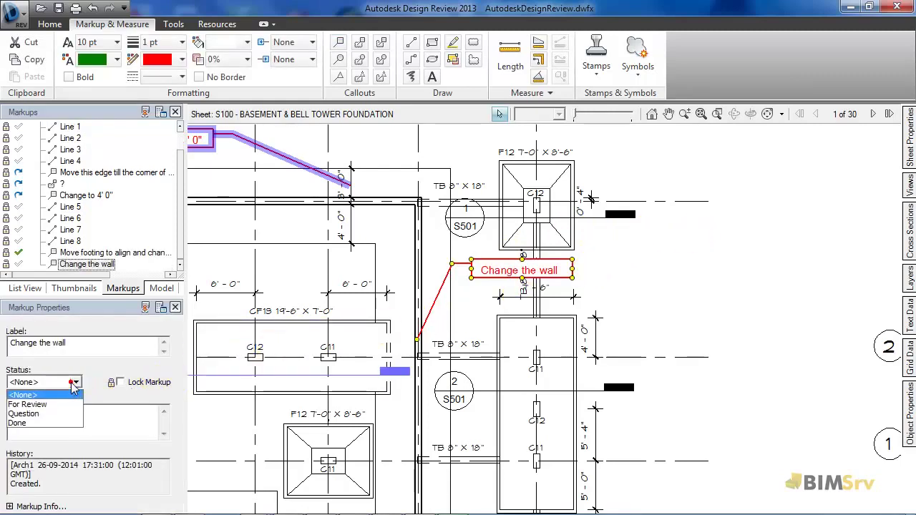
click(26, 405)
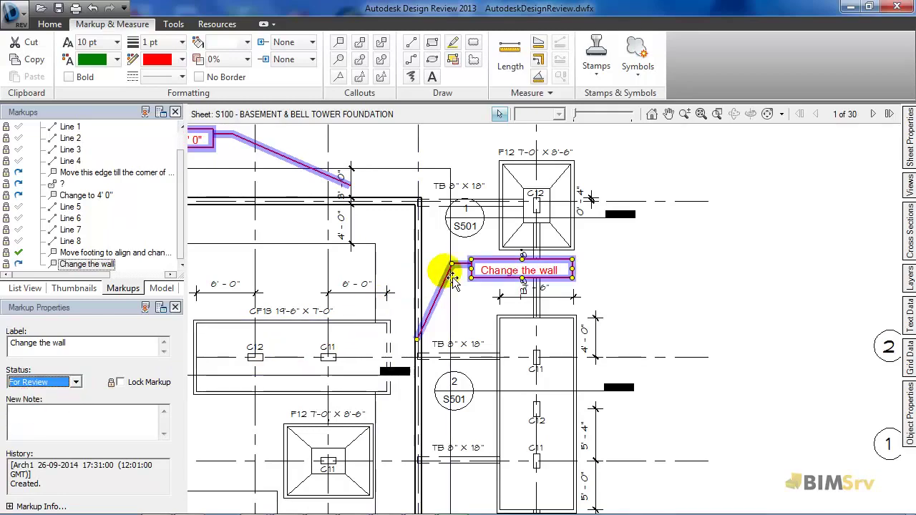
click(681, 271)
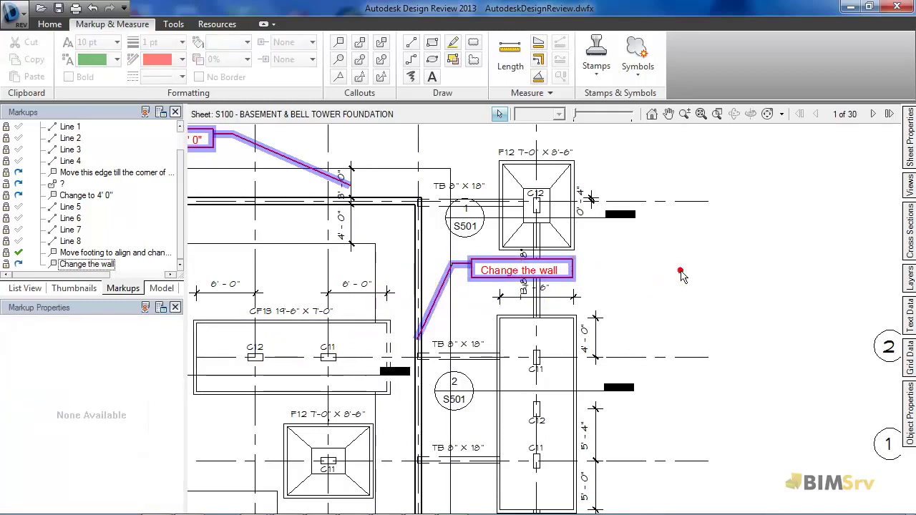
scroll(420, 320, down, 5)
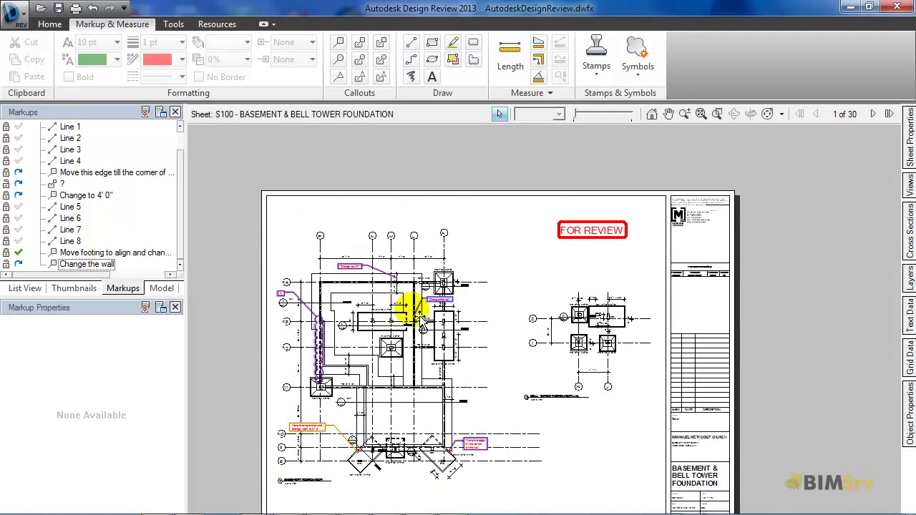
Place a NOT FOR CONSTRUCTION stamp aligned directly beneath the FOR REVIEW stamp
click(585, 70)
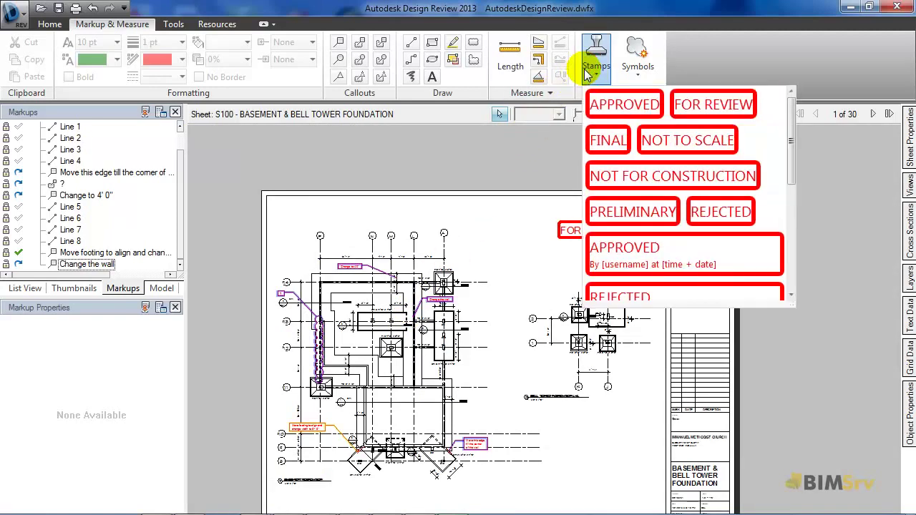
click(596, 179)
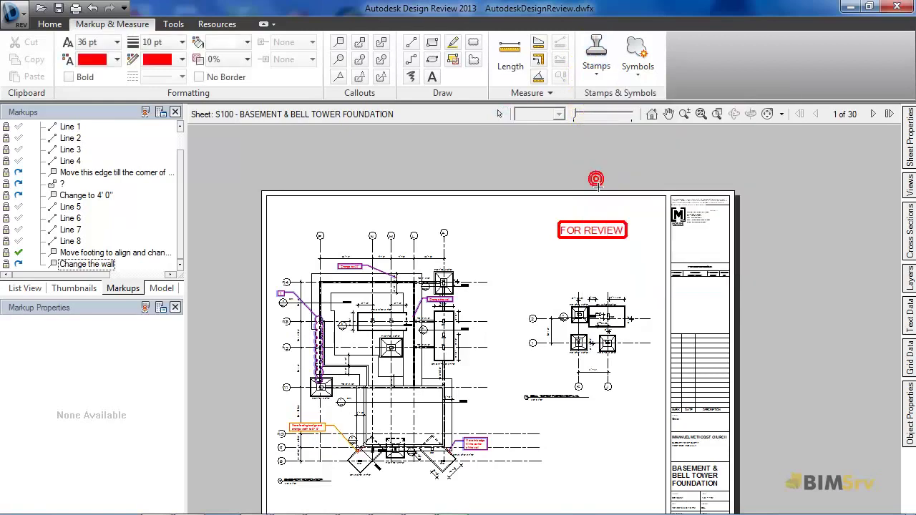
click(535, 269)
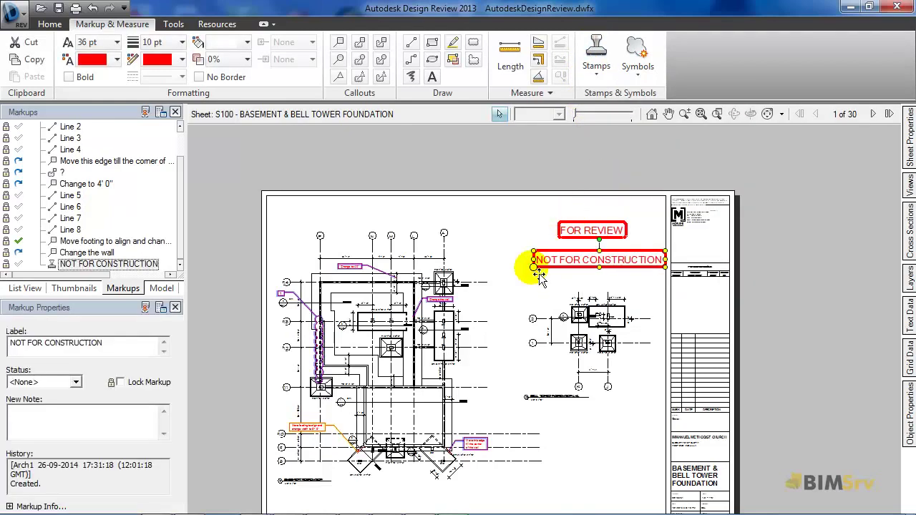
scroll(610, 267, up, 4)
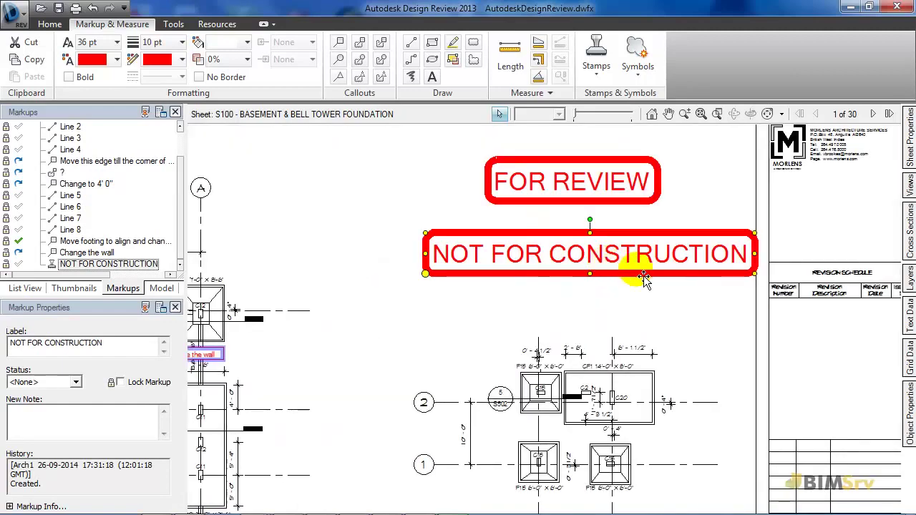
drag(631, 279, 627, 267)
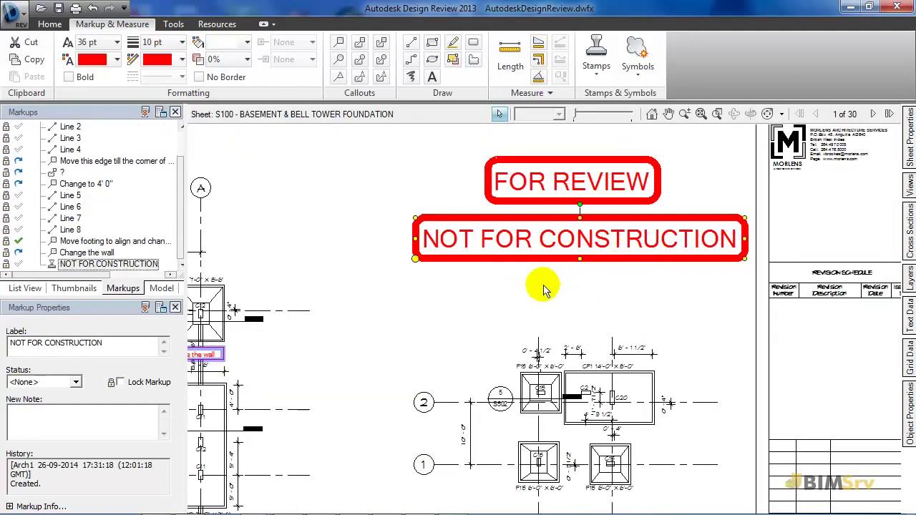
click(445, 319)
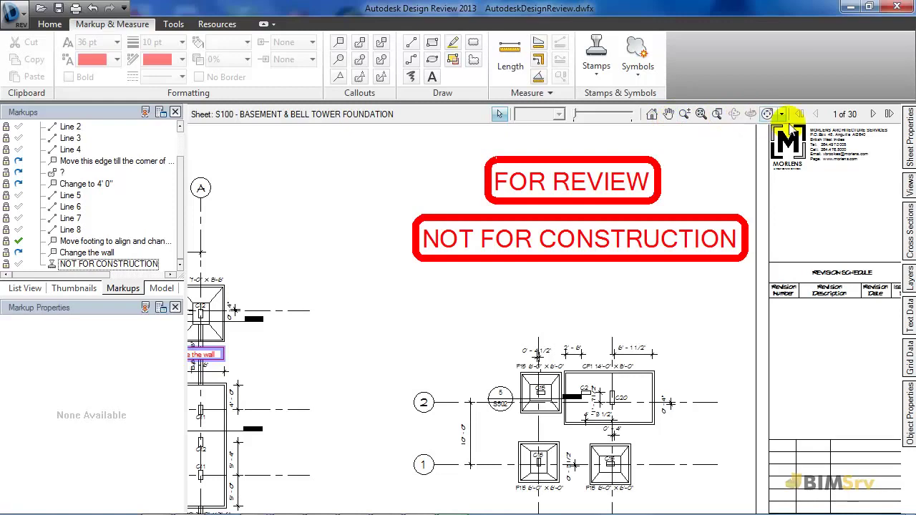
Slide out the Object Properties panel from the right-side panel tabs beside sheet S100
mouse_move(909, 133)
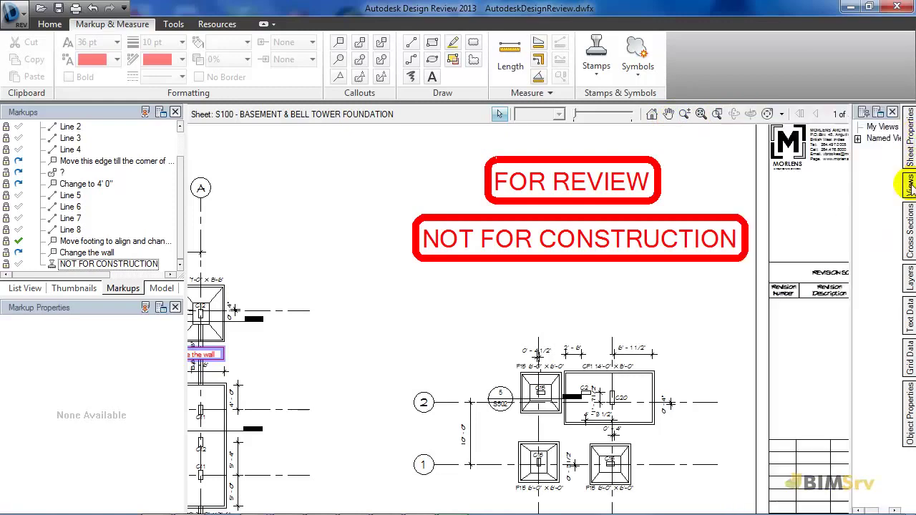
mouse_move(909, 227)
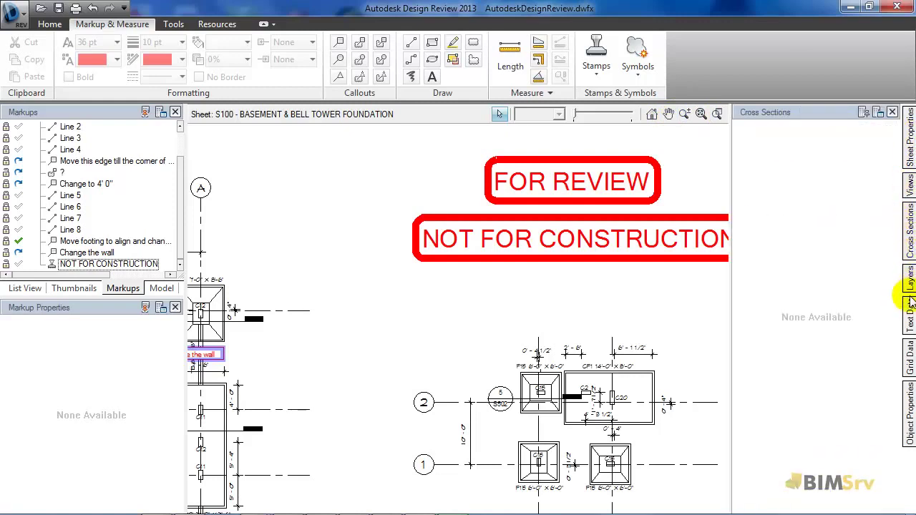
mouse_move(908, 404)
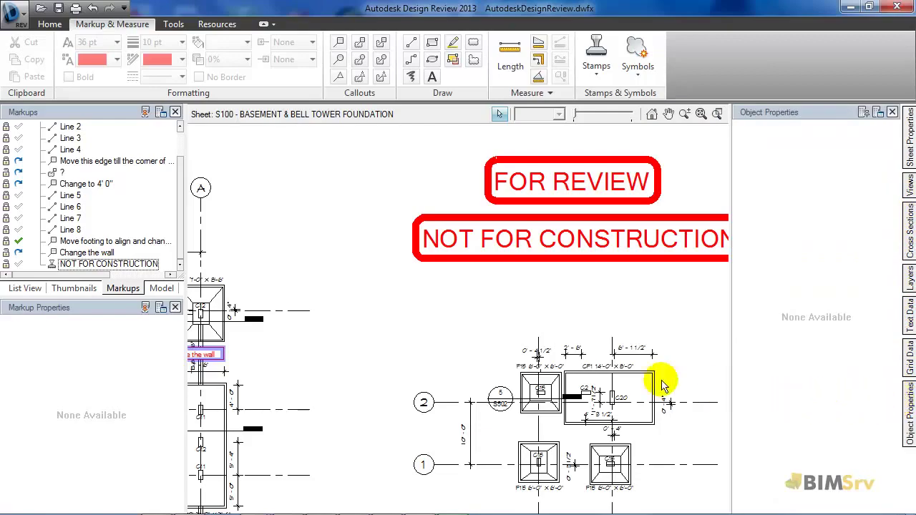